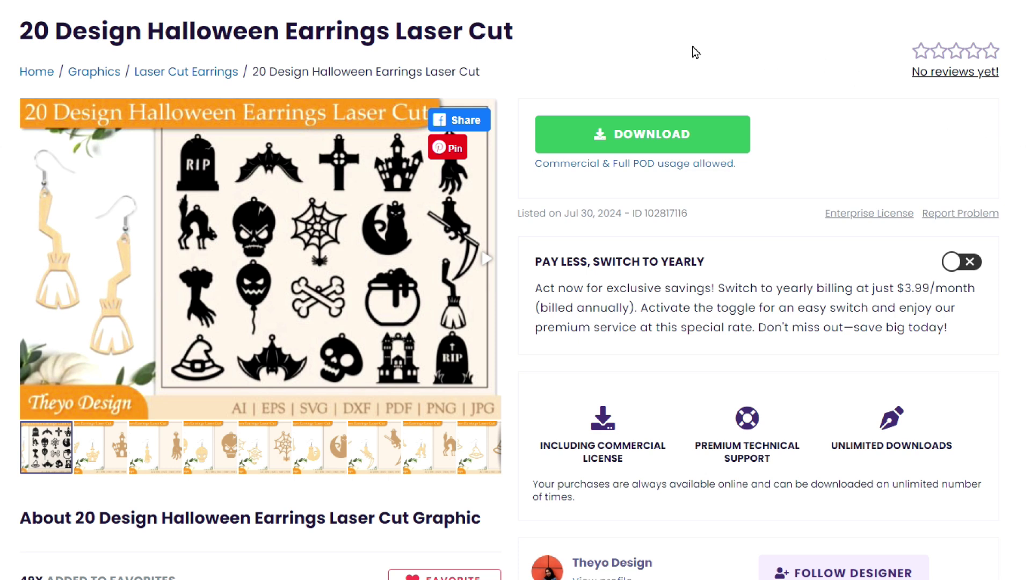
Step: Download the 20 Design Halloween Earrings Laser Cut set and open Halloween Earrings_1.svg from its Halloween Earrings folder
{"action": "left_click", "coordinate": [652, 144]}
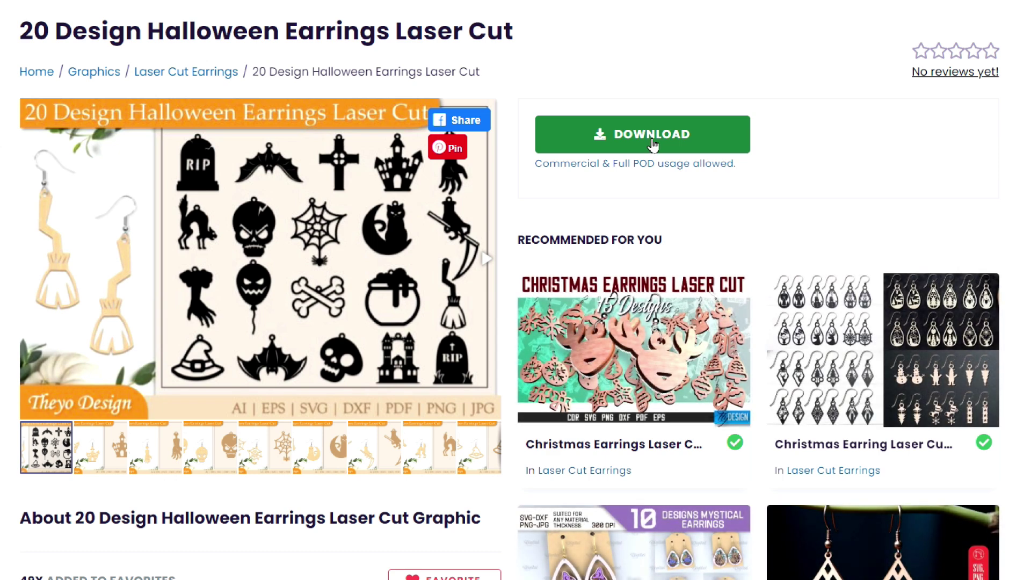
{"action": "left_click", "coordinate": [650, 145]}
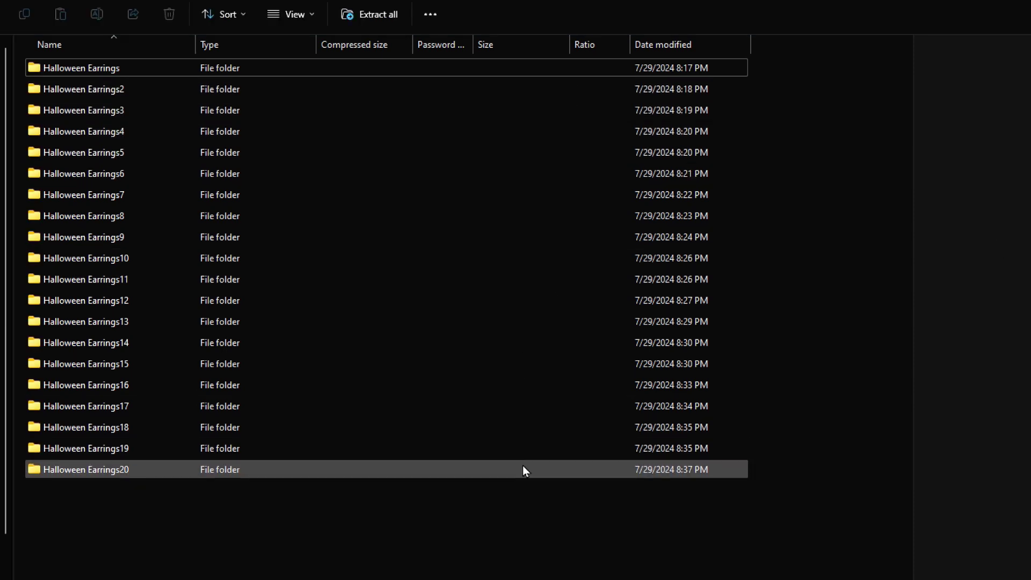
{"action": "double_click", "coordinate": [498, 73]}
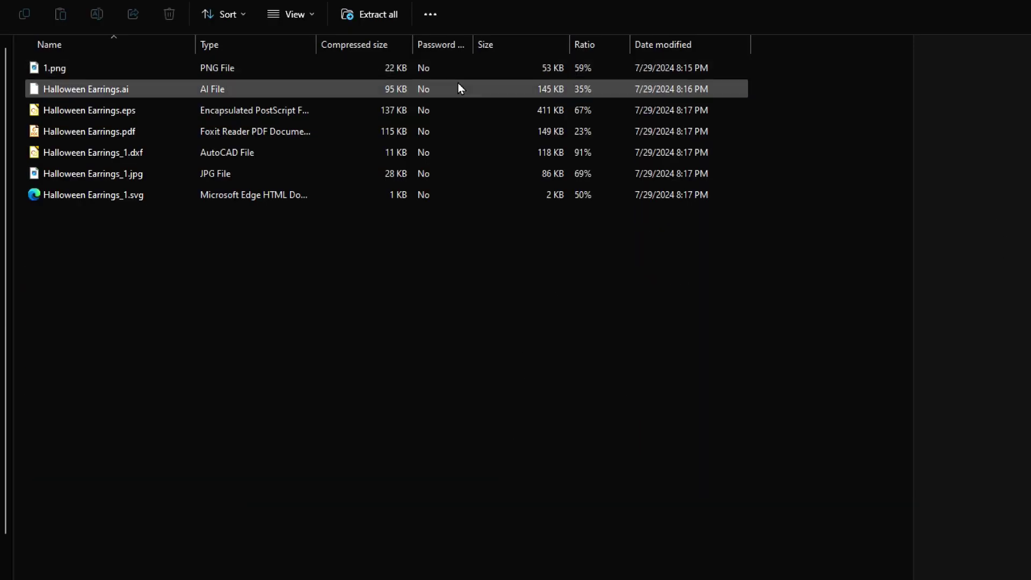
{"action": "double_click", "coordinate": [443, 194]}
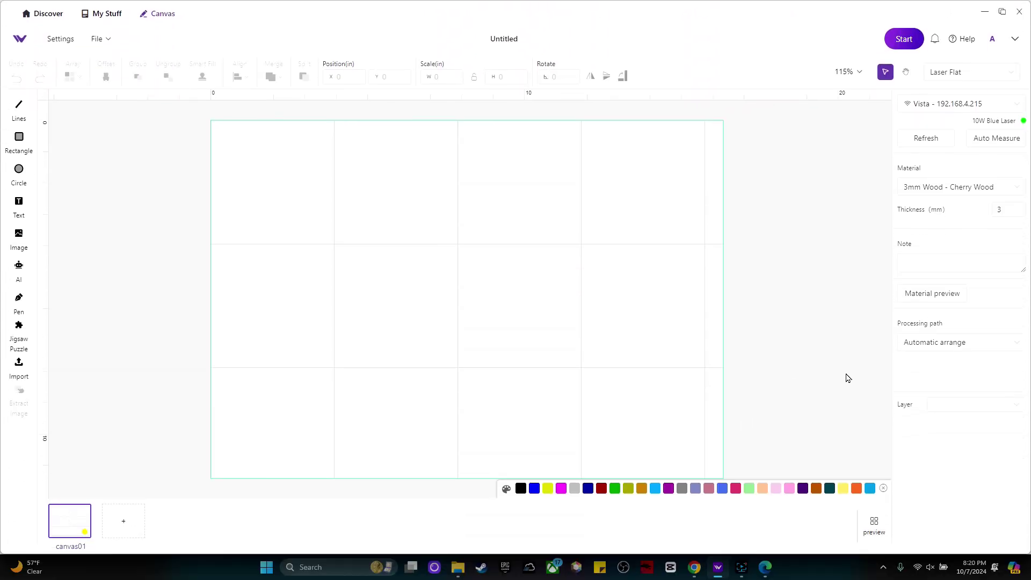
Step: In the laser design software, import bat 2.svg onto the canvas and set its width to 1 in
{"action": "left_click", "coordinate": [20, 378]}
{"action": "left_click", "coordinate": [240, 87]}
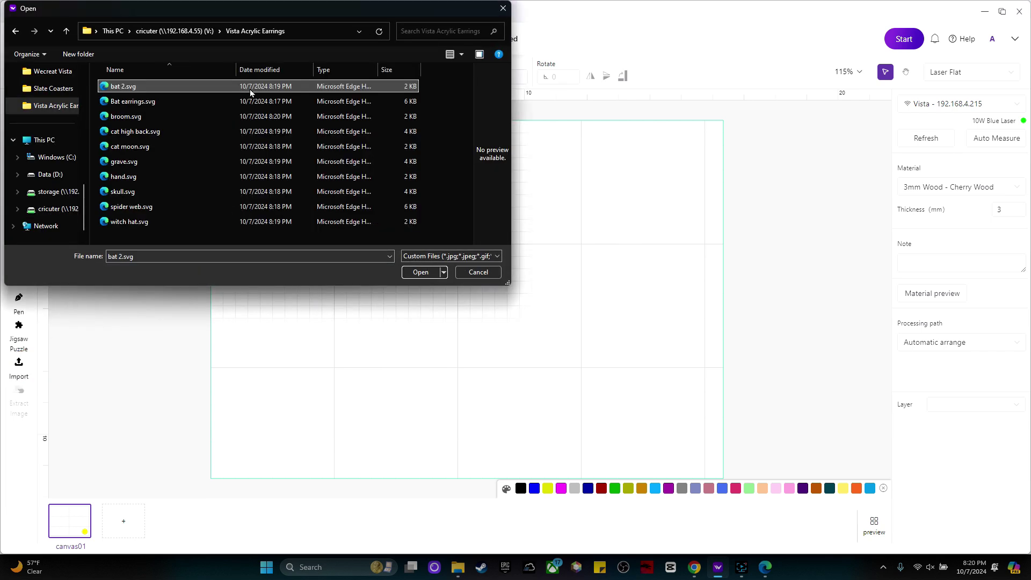
{"action": "left_click", "coordinate": [421, 272]}
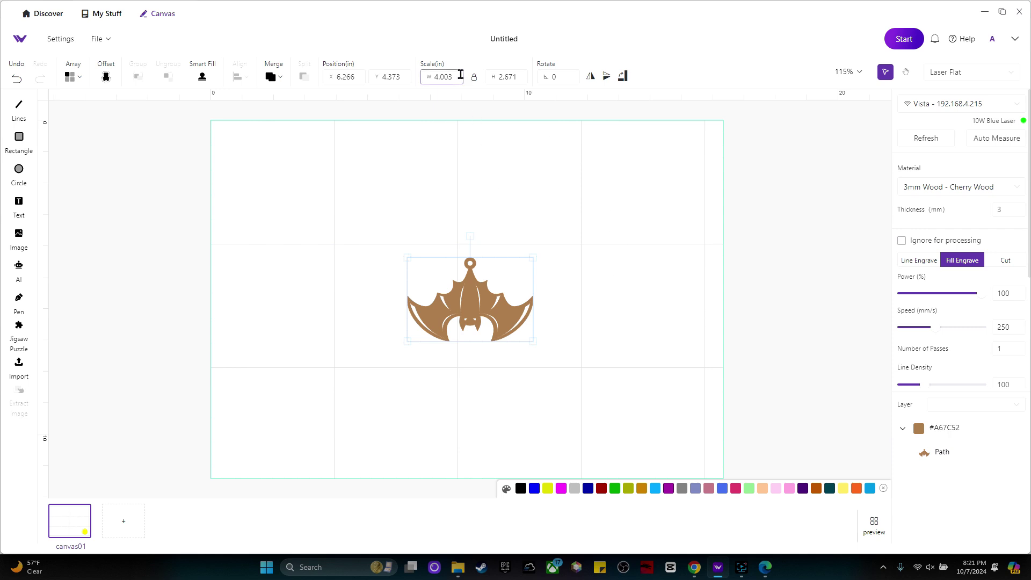
{"action": "left_click_drag", "start_coordinate": [454, 77], "coordinate": [429, 80]}
{"action": "type", "text": "1"}
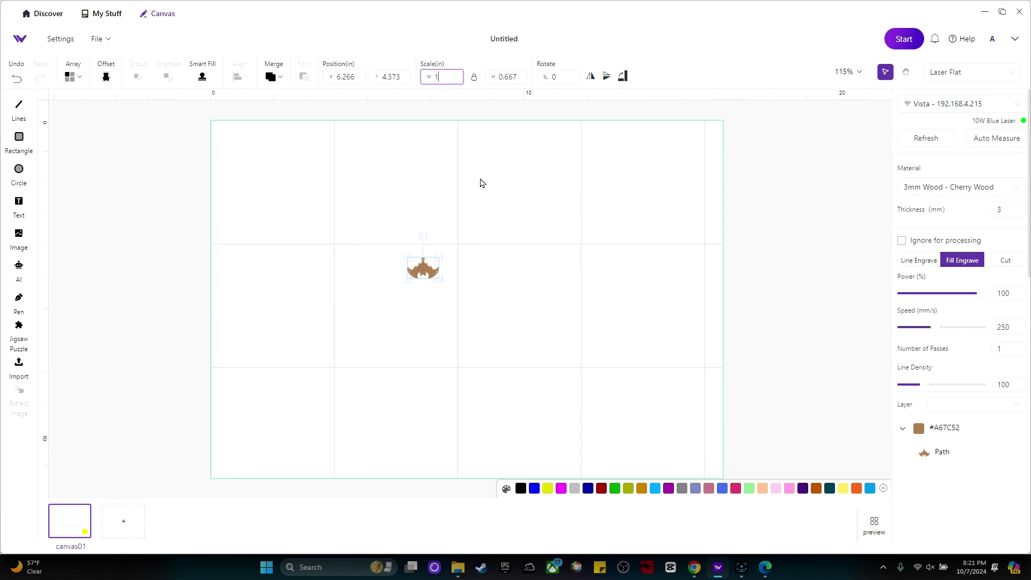
{"action": "key", "text": "BackSpace"}
Step: Try placing a duplicate bat beside the original, and delete the duplicate
{"action": "key", "text": "ctrl+d"}
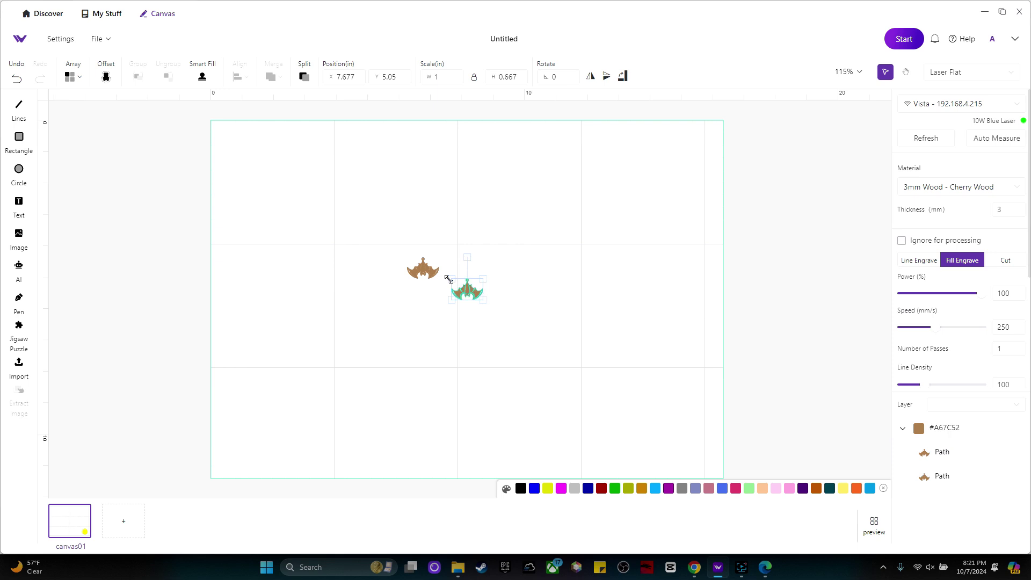
{"action": "left_click_drag", "start_coordinate": [480, 294], "coordinate": [475, 275]}
{"action": "left_click", "coordinate": [546, 296]}
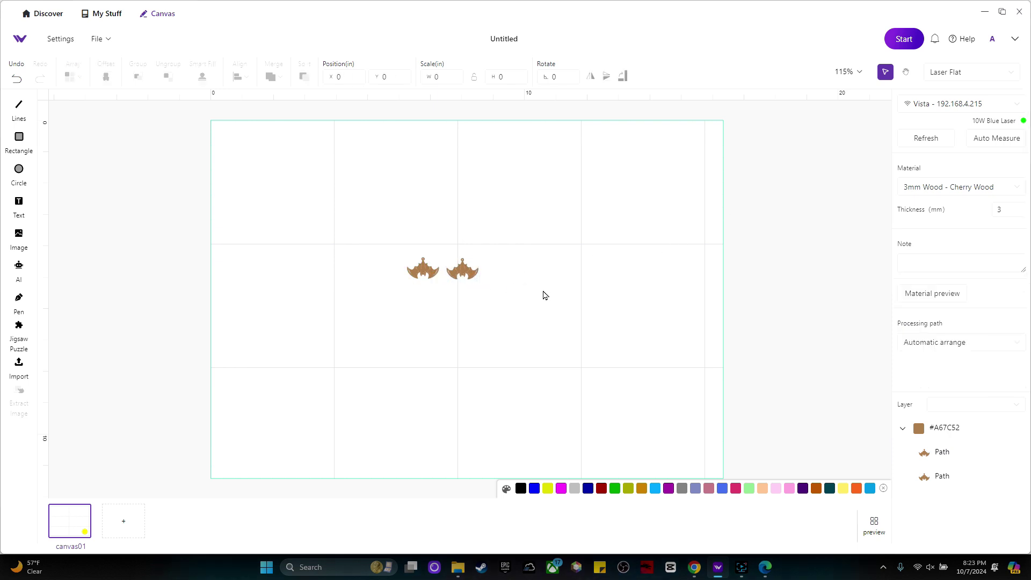
{"action": "left_click_drag", "start_coordinate": [505, 308], "coordinate": [450, 248]}
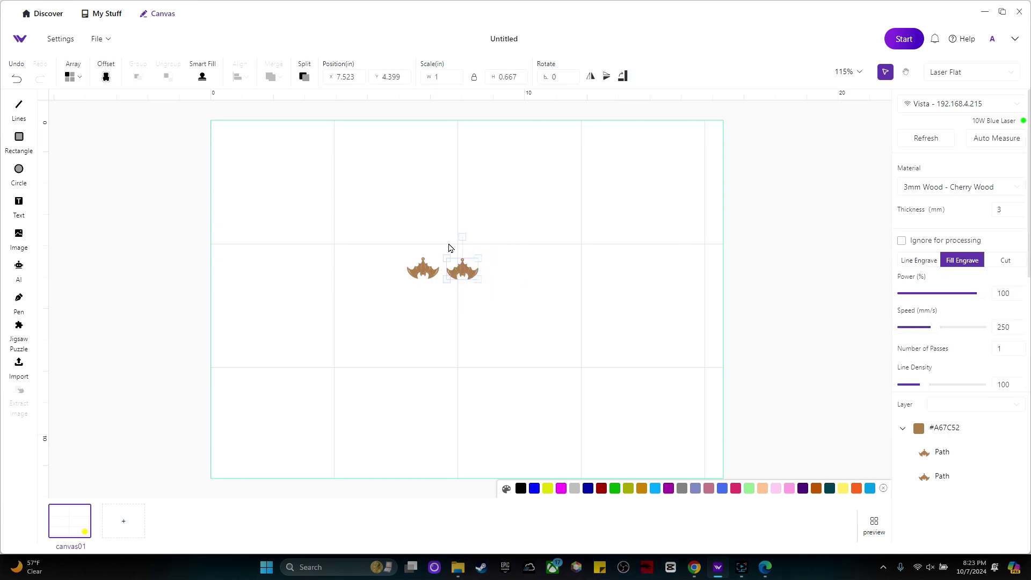
{"action": "key", "text": "Delete"}
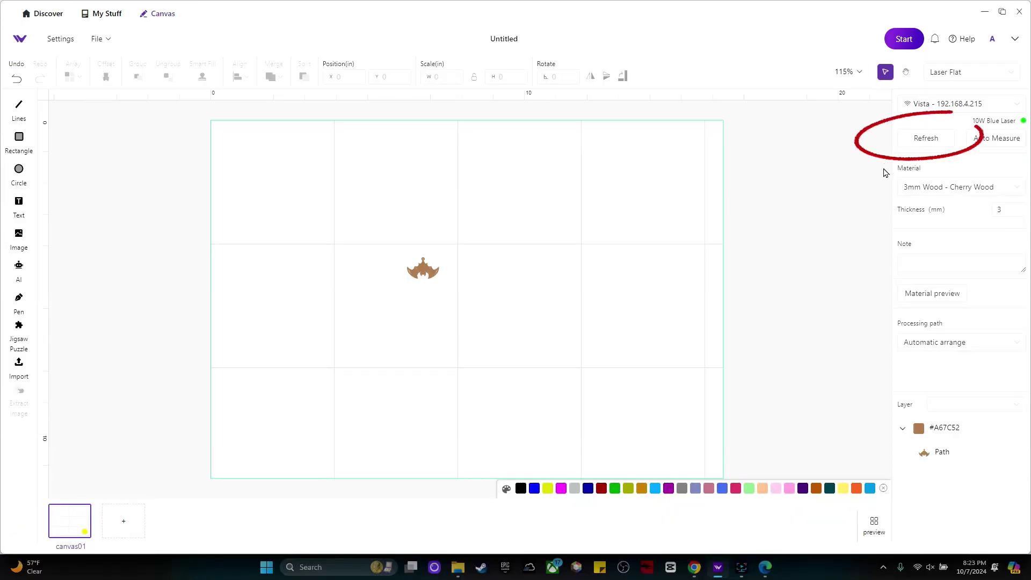
Step: Position the bat over the exposed black acrylic on a refreshed camera image, and auto-measure the material thickness
{"action": "left_click", "coordinate": [928, 139]}
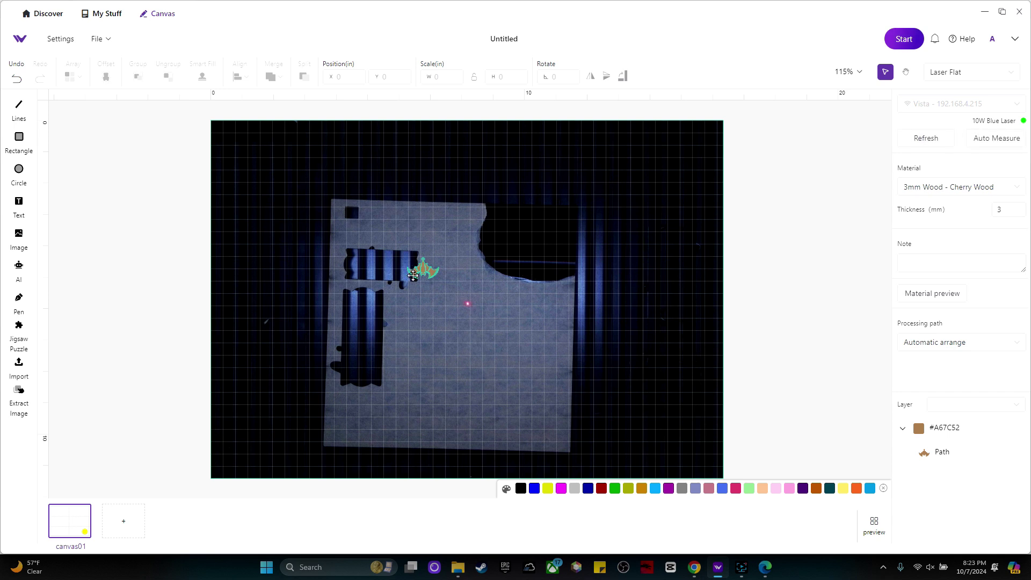
{"action": "left_click_drag", "start_coordinate": [424, 268], "coordinate": [508, 227]}
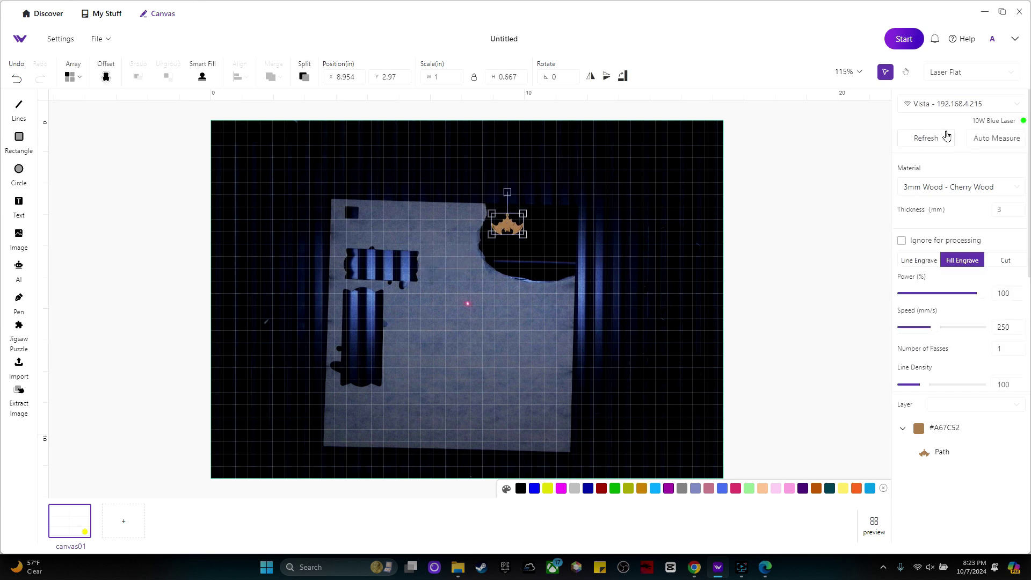
{"action": "left_click", "coordinate": [1006, 144]}
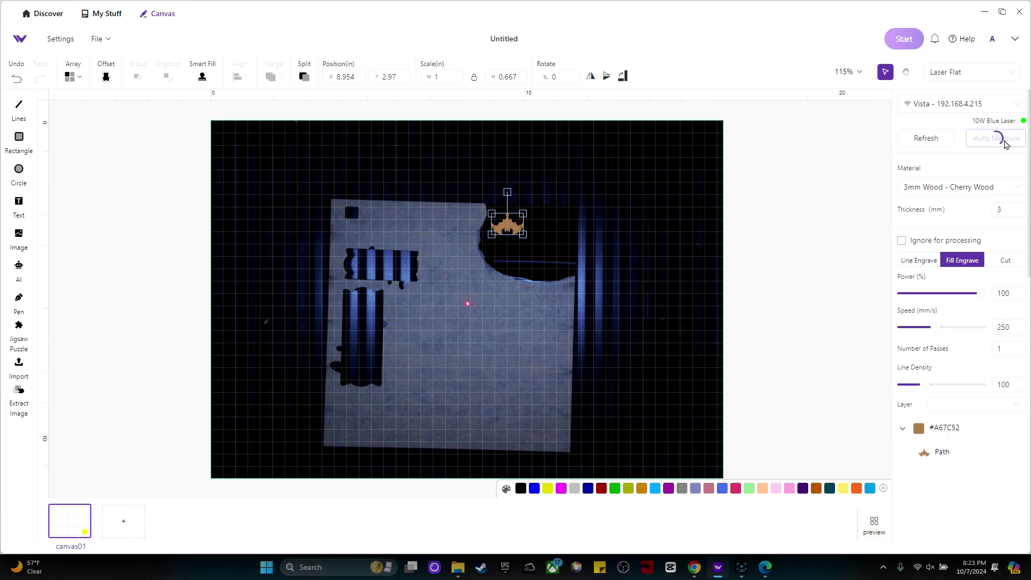
Step: Set the material to 3mm black acrylic and start processing the bat design
{"action": "left_click", "coordinate": [968, 192]}
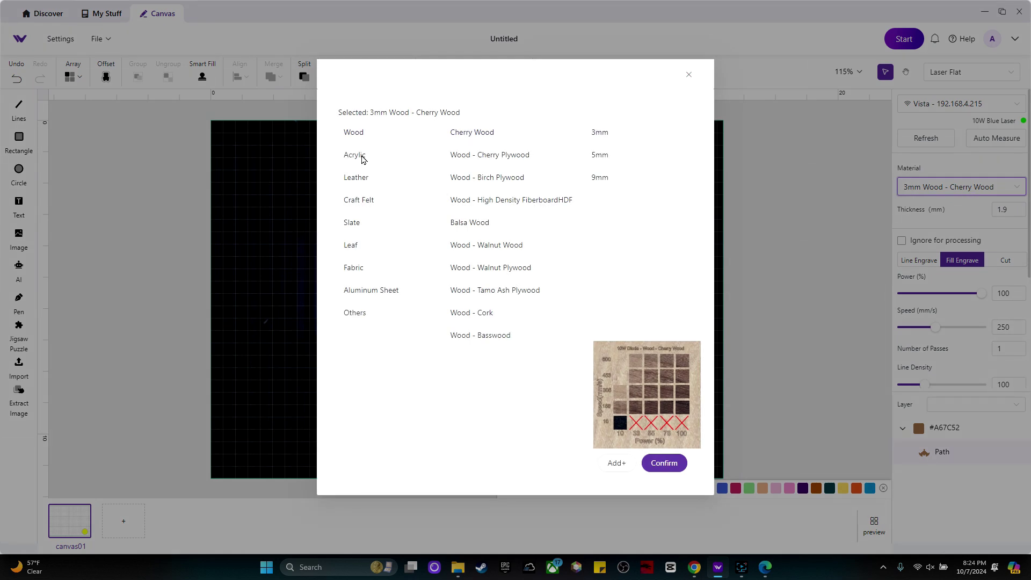
{"action": "left_click", "coordinate": [362, 159]}
{"action": "left_click", "coordinate": [481, 160]}
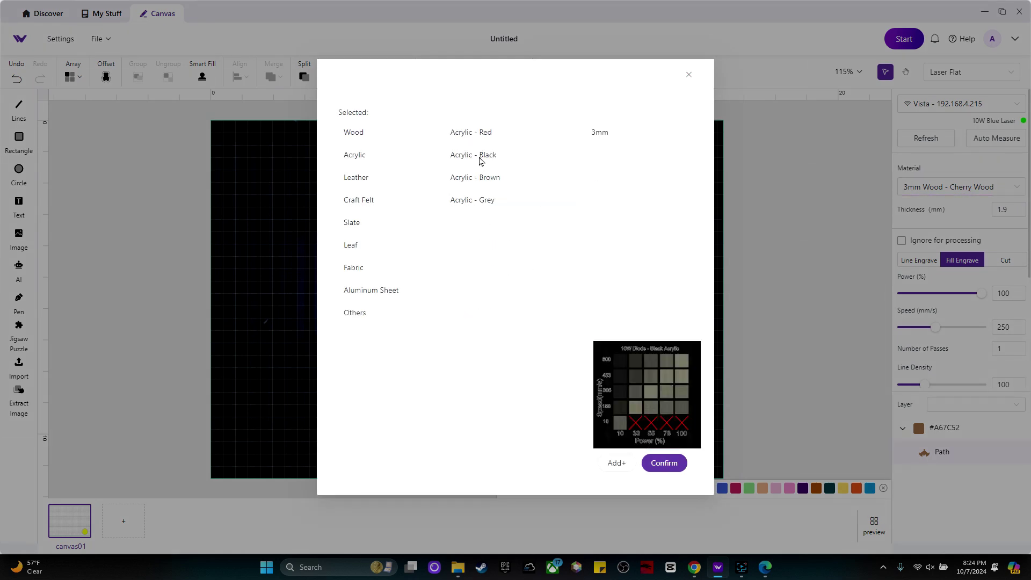
{"action": "left_click", "coordinate": [614, 136]}
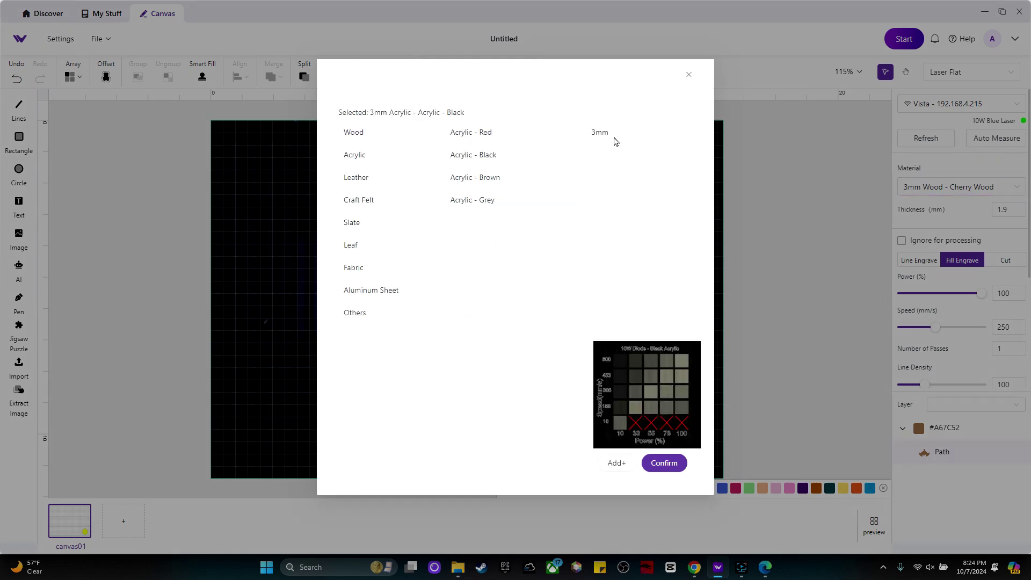
{"action": "left_click", "coordinate": [675, 465]}
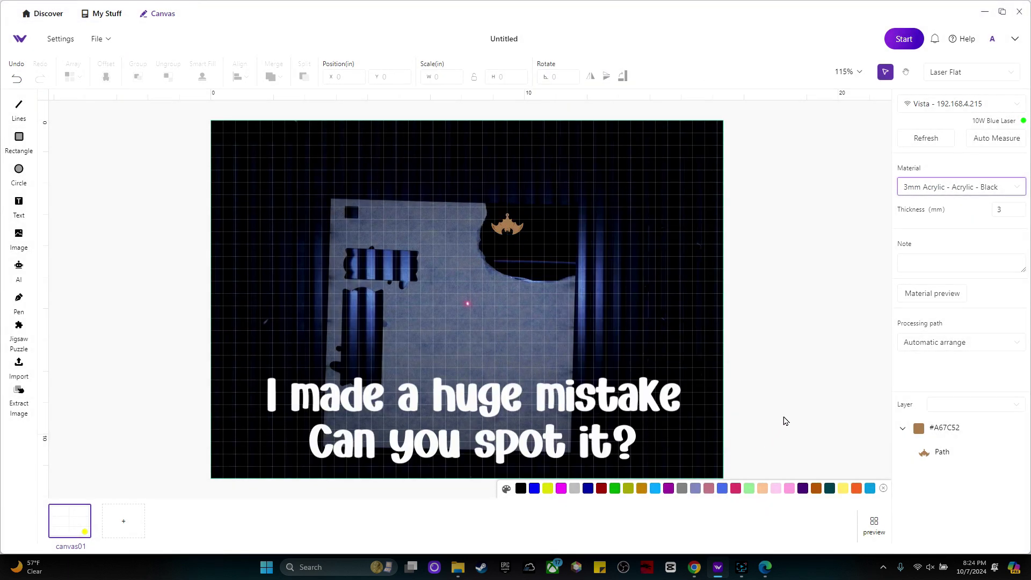
{"action": "left_click", "coordinate": [906, 41]}
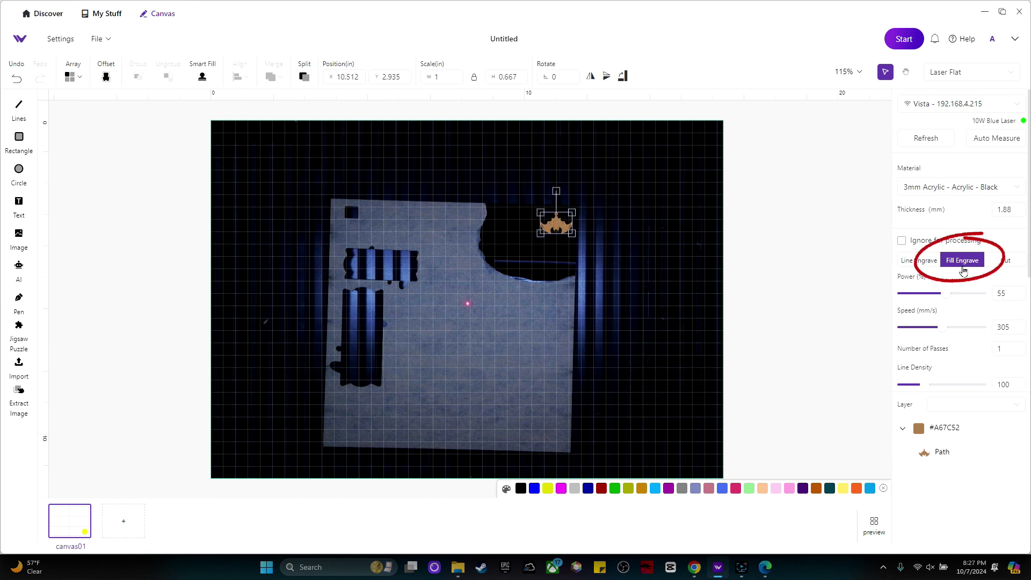
Step: Switch the bat's processing mode from Fill Engrave to Cut and start the job
{"action": "left_click", "coordinate": [1007, 262]}
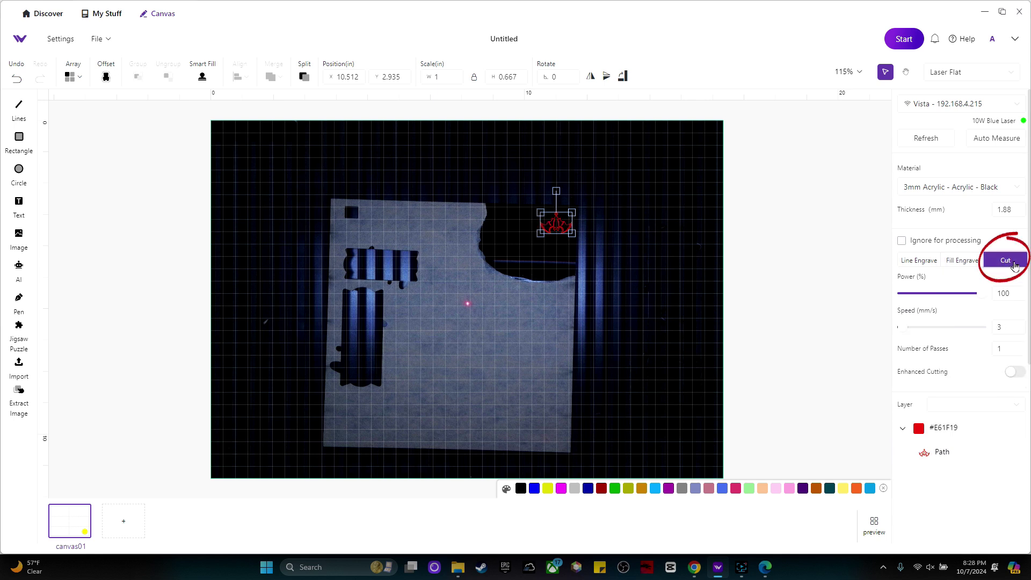
{"action": "left_click", "coordinate": [905, 39]}
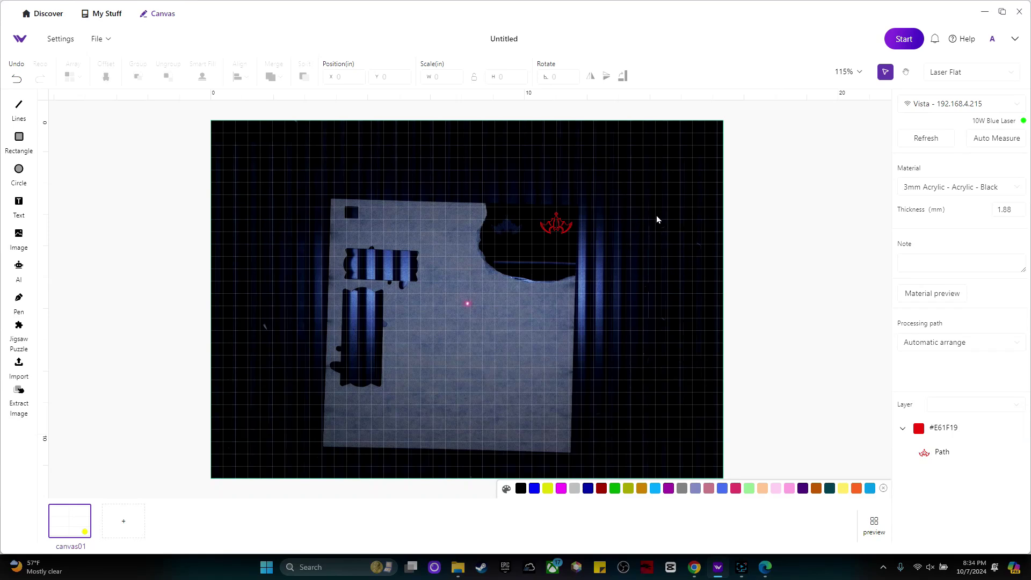
Step: Set the bat's width to 2.5 in and move it within the exposed black acrylic area
{"action": "left_click", "coordinate": [568, 229]}
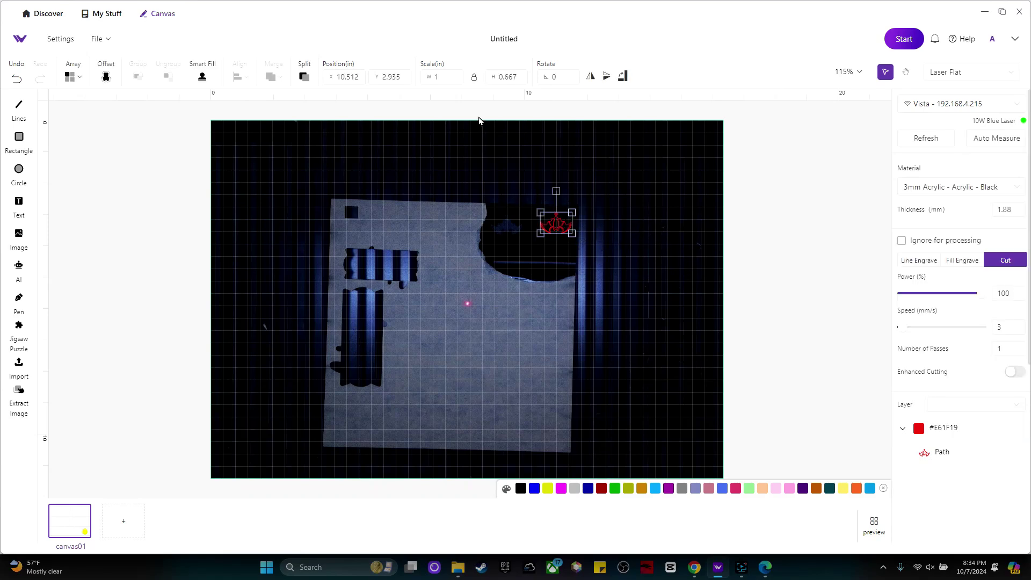
{"action": "double_click", "coordinate": [448, 77]}
{"action": "type", "text": "2.5"}
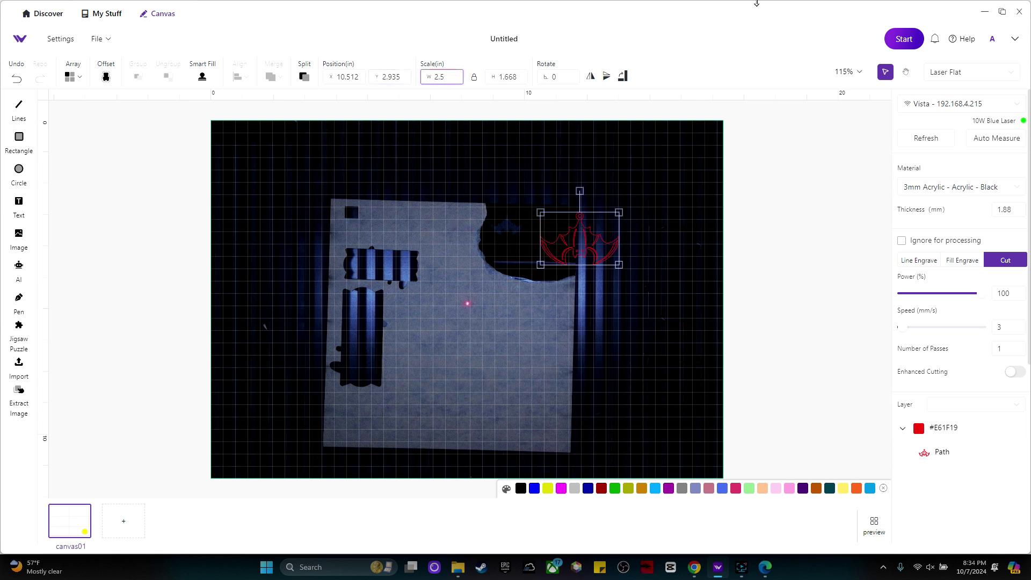
{"action": "left_click_drag", "start_coordinate": [567, 249], "coordinate": [525, 254]}
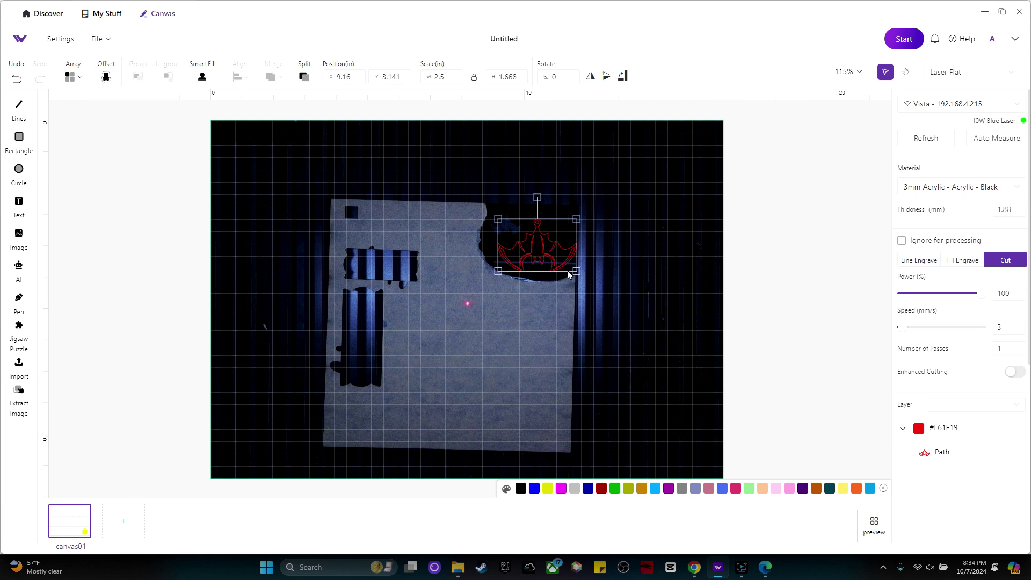
Step: Refresh the camera image and paste a second bat directly below the first one
{"action": "left_click", "coordinate": [941, 144]}
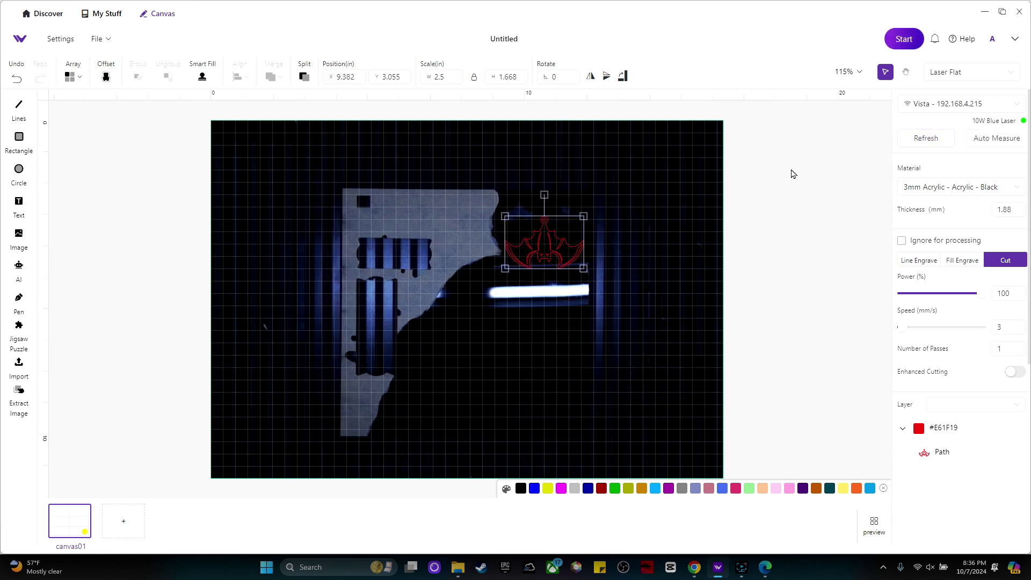
{"action": "key", "text": "ctrl+v"}
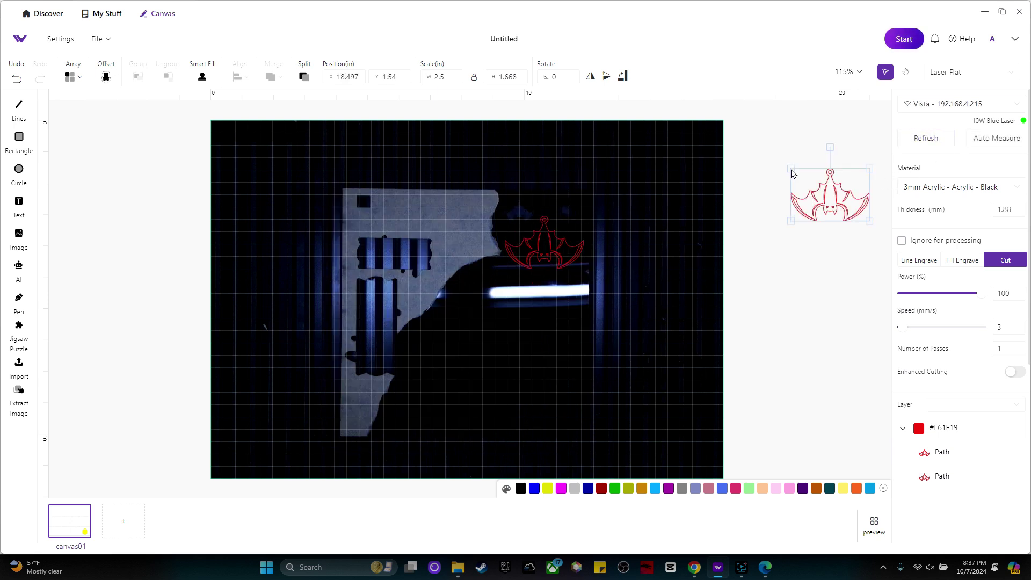
{"action": "left_click_drag", "start_coordinate": [843, 205], "coordinate": [554, 301]}
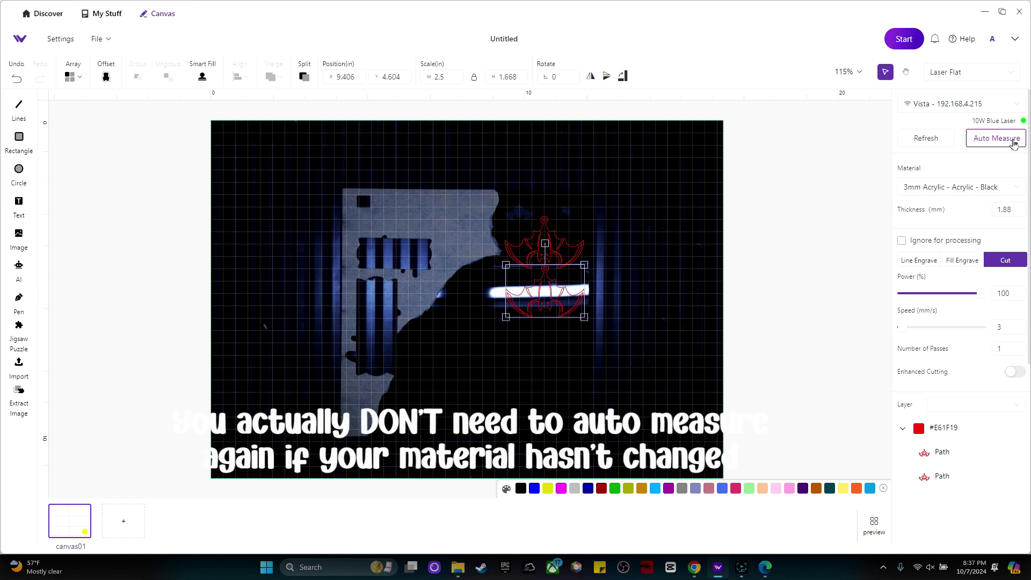
Step: Try to auto-measure the material thickness, retrying once before dismissing the measurement
{"action": "left_click", "coordinate": [1014, 143]}
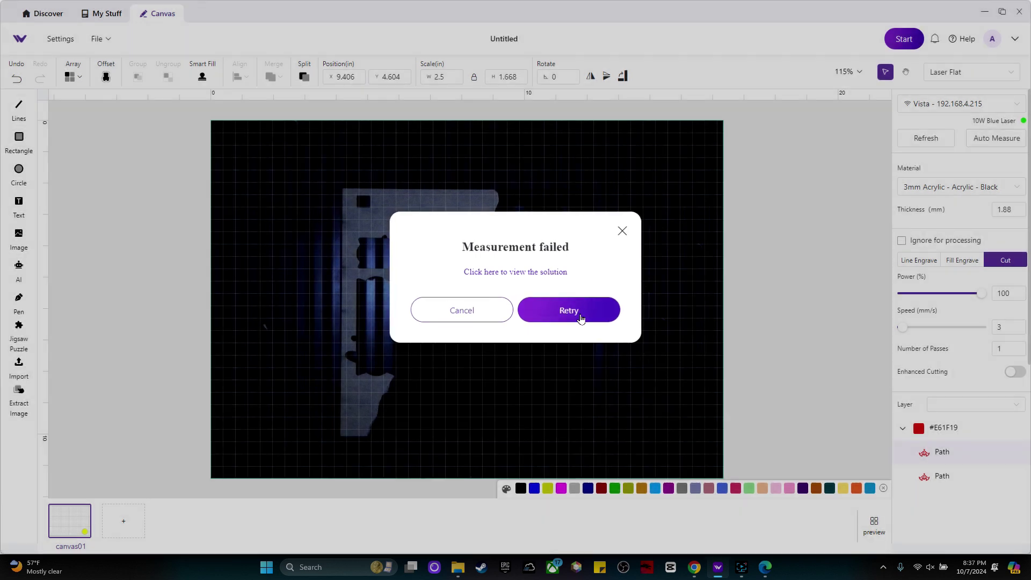
{"action": "left_click", "coordinate": [580, 317]}
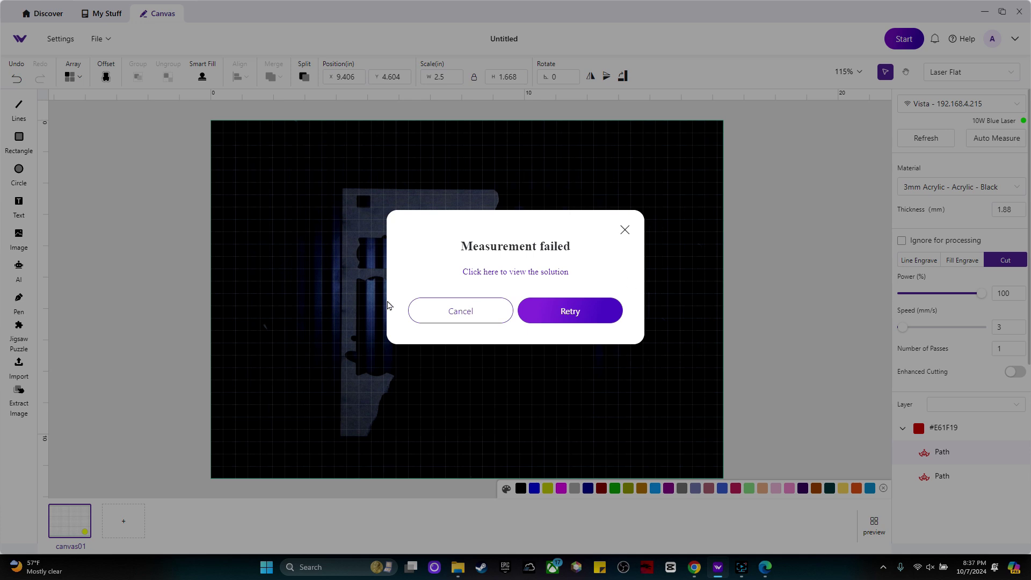
{"action": "left_click", "coordinate": [447, 312]}
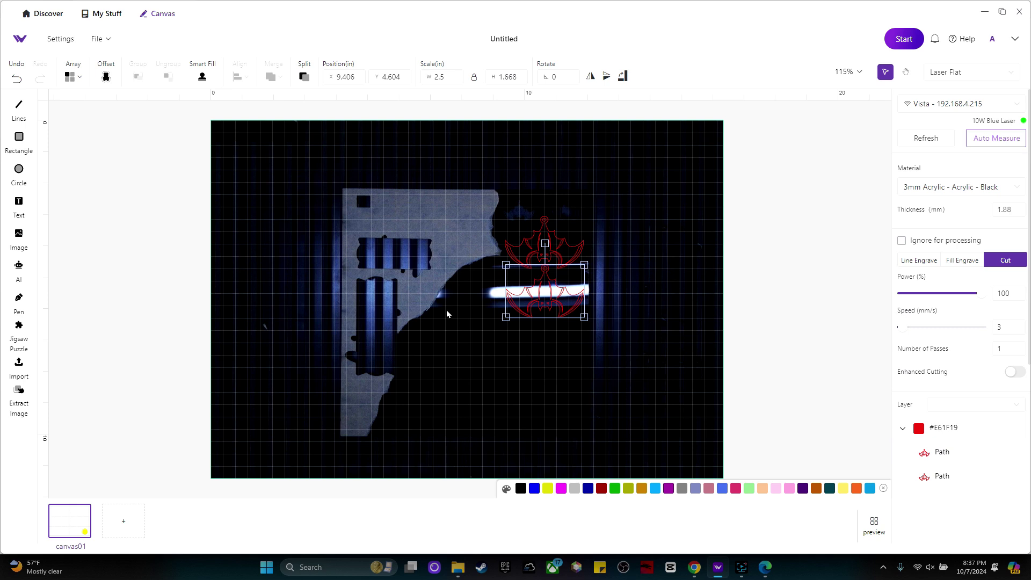
Step: Refresh the camera image of the repositioned acrylic sheet and auto-measure its thickness
{"action": "left_click", "coordinate": [943, 146]}
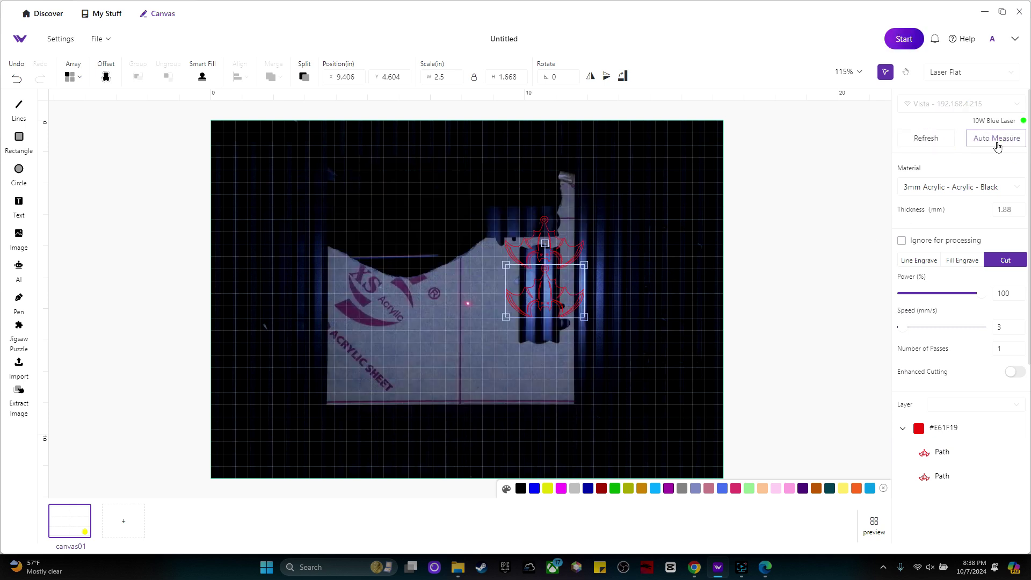
{"action": "left_click", "coordinate": [997, 142]}
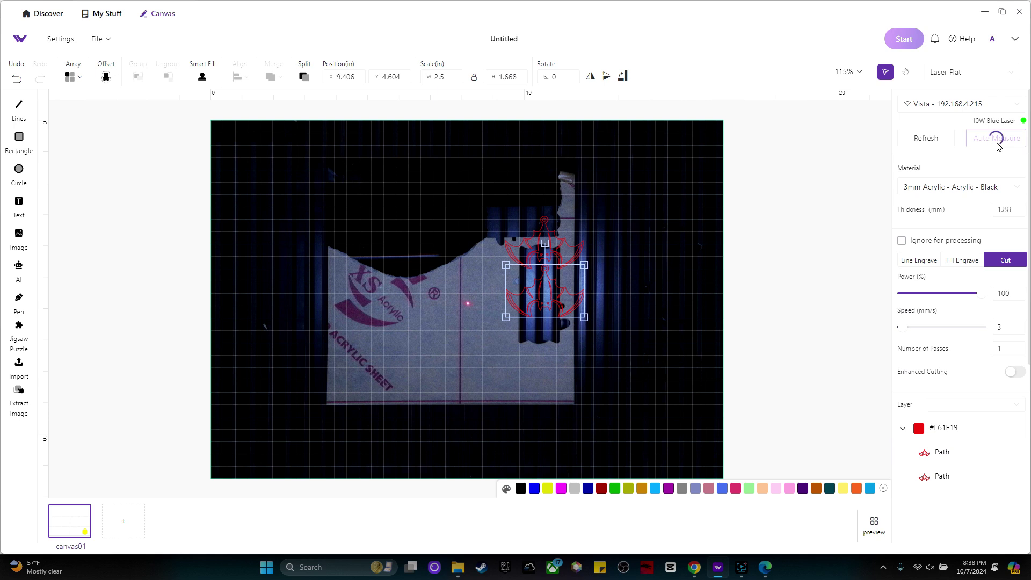
Step: Arrange the two bats one above the other over the exposed acrylic, with the lower one rotated 2.6 degrees
{"action": "left_click_drag", "start_coordinate": [541, 246], "coordinate": [402, 196]}
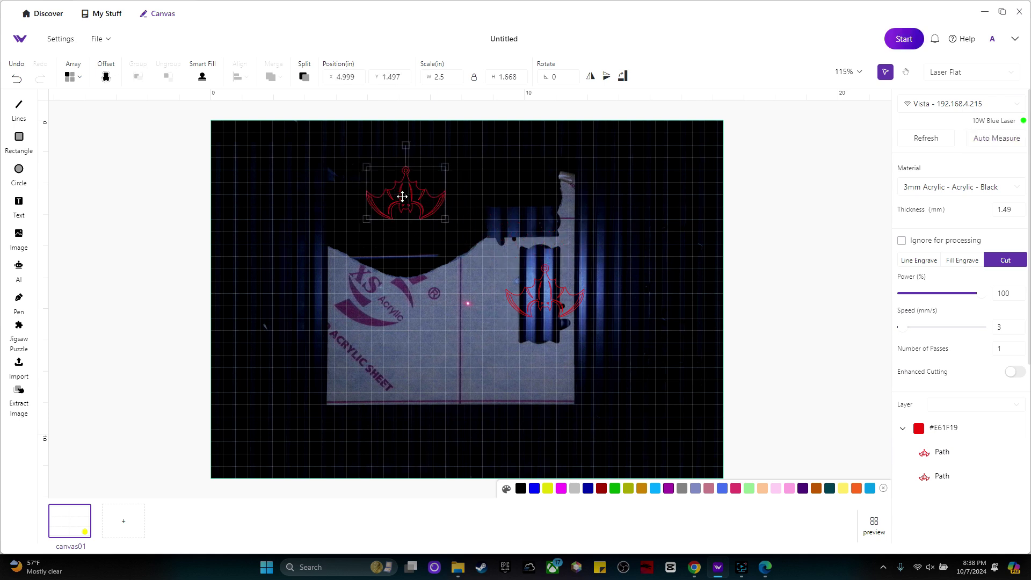
{"action": "key", "text": "ctrl+c"}
{"action": "key", "text": "ctrl+v"}
{"action": "left_click_drag", "start_coordinate": [357, 168], "coordinate": [398, 250]}
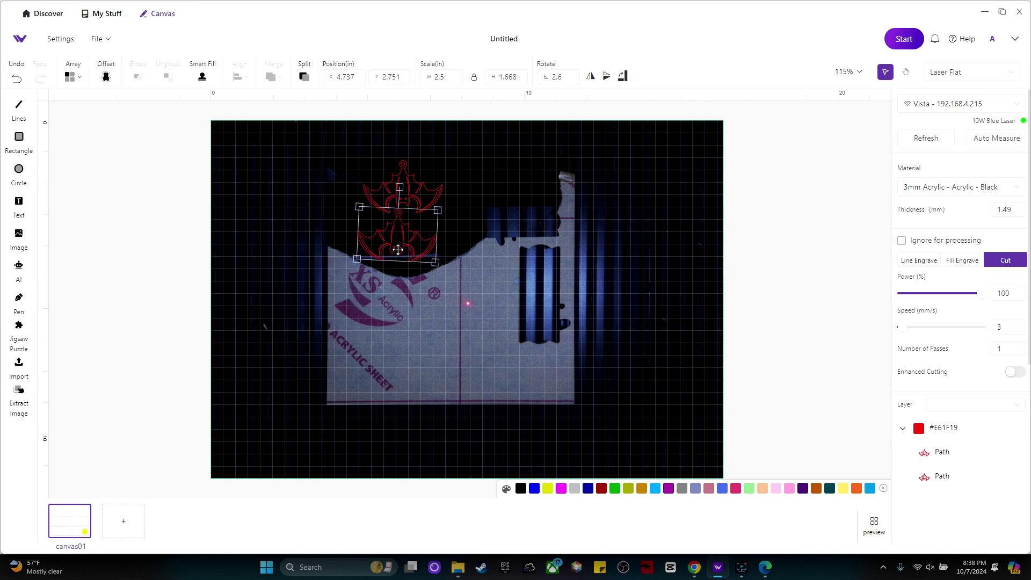
Step: Start the cutting job for both bats and send it to the laser
{"action": "left_click", "coordinate": [904, 41]}
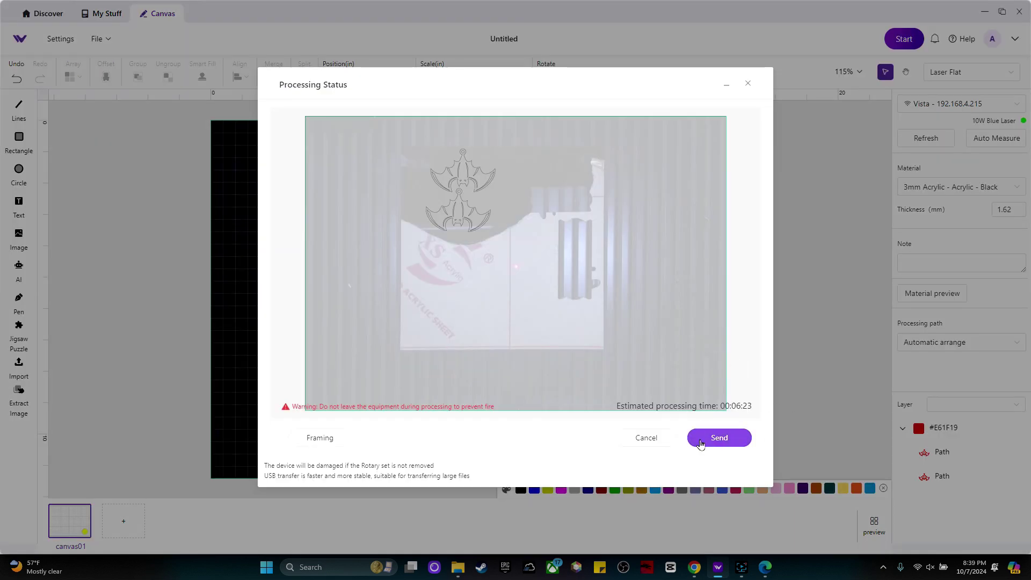
{"action": "left_click", "coordinate": [716, 438]}
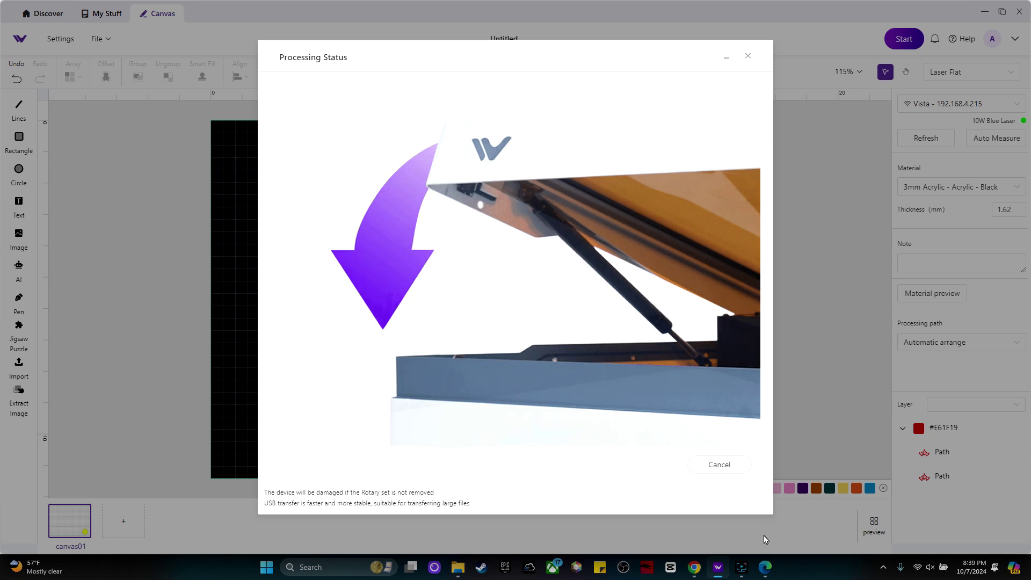